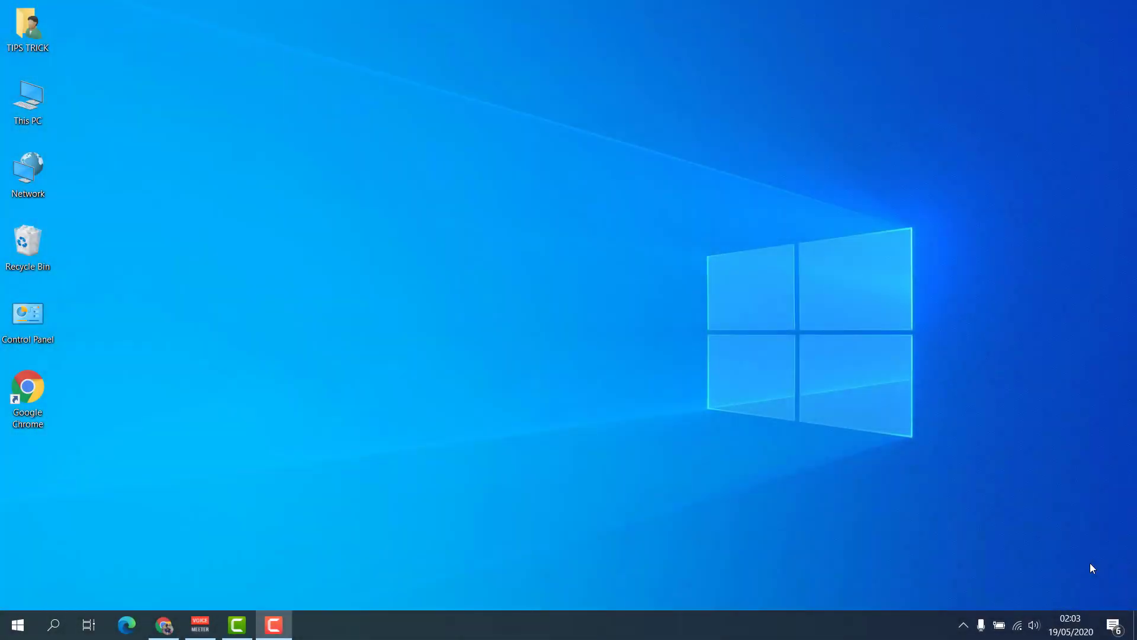
Launch Remote Desktop Connection from search and show its Display options, currently Full Screen.
{"action": "left_click", "coordinate": [54, 627]}
{"action": "type", "text": "RE"}
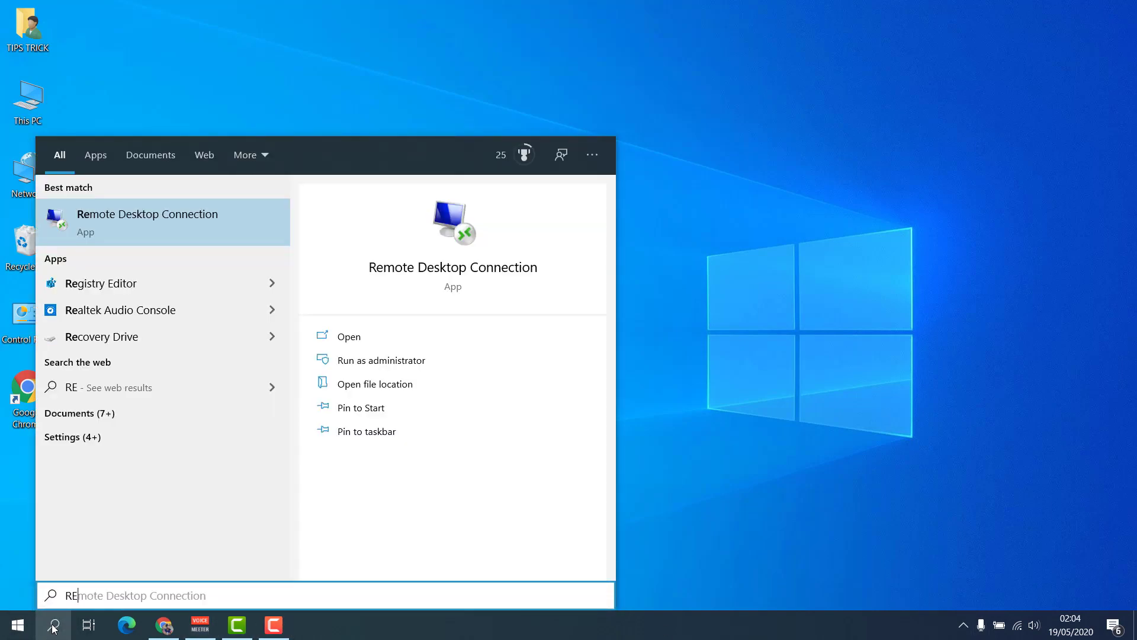
{"action": "left_click", "coordinate": [215, 228]}
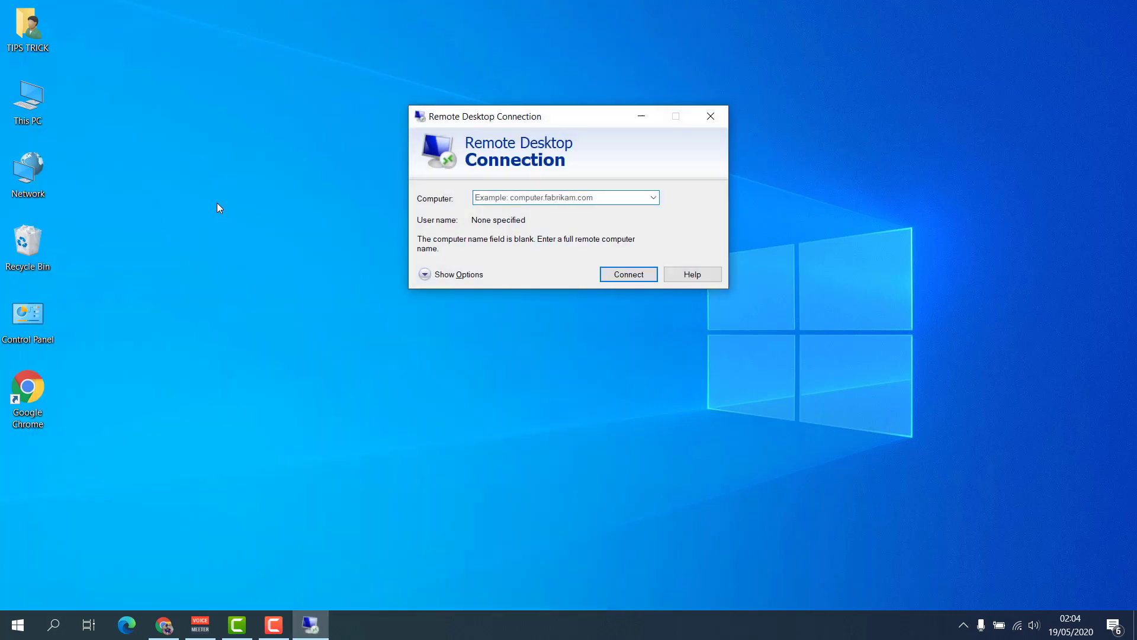
{"action": "left_click", "coordinate": [459, 276]}
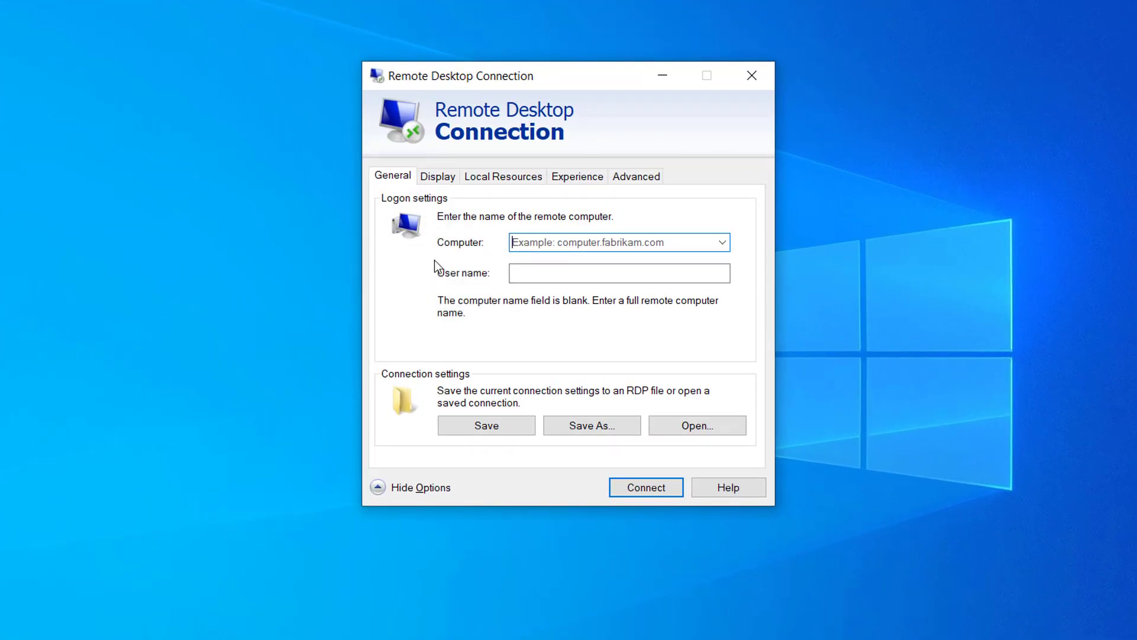
{"action": "left_click", "coordinate": [438, 176]}
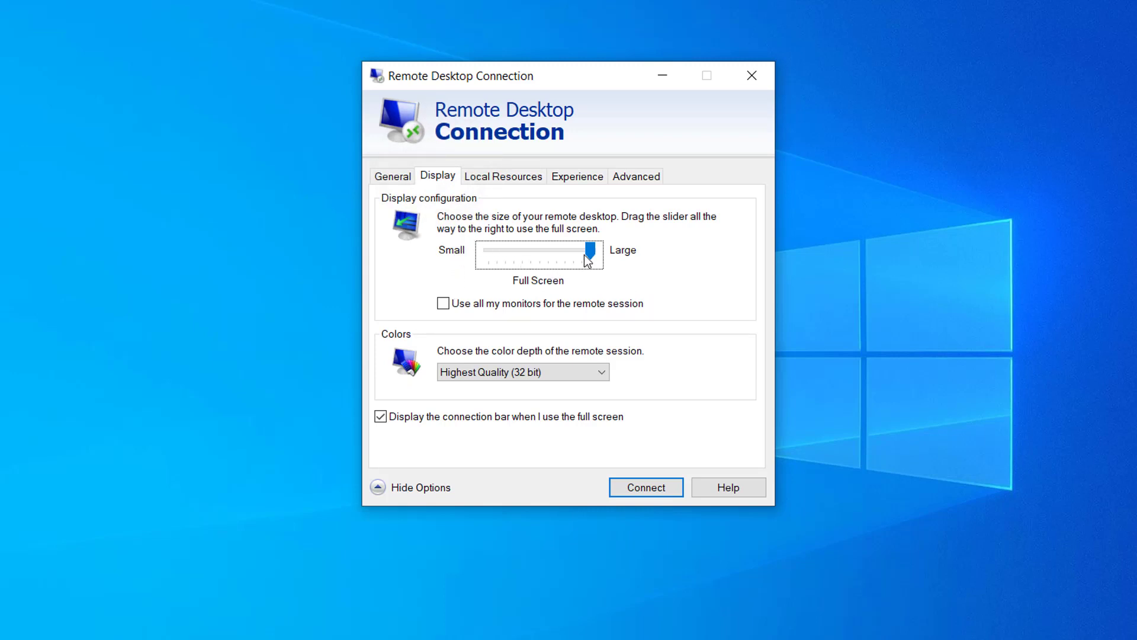
Set the remote desktop size to 1920 by 1080 pixels and view the Experience settings.
{"action": "left_click_drag", "start_coordinate": [588, 251], "coordinate": [522, 259]}
{"action": "left_click_drag", "start_coordinate": [522, 253], "coordinate": [587, 261]}
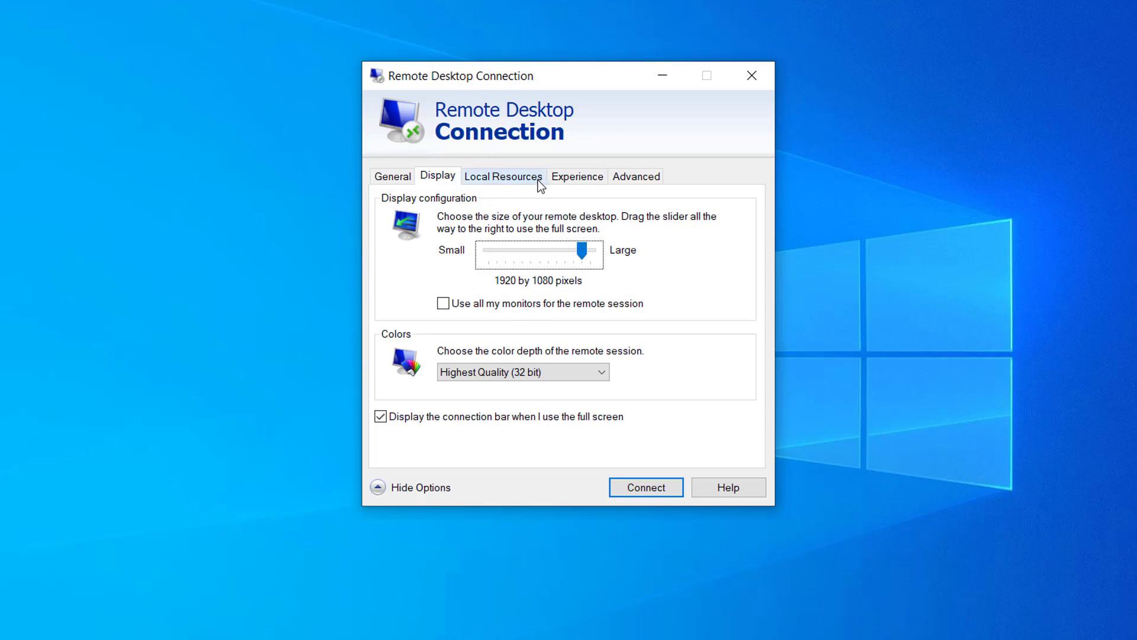
{"action": "left_click", "coordinate": [573, 180]}
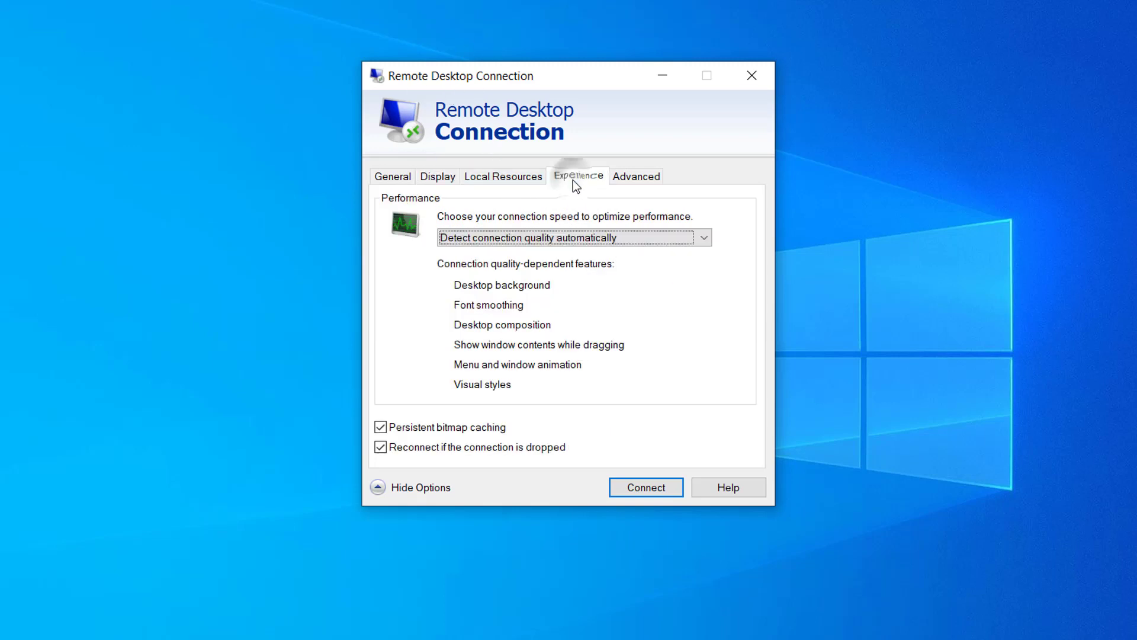
Uncheck Persistent bitmap caching, review the General and Display tabs, and close the window.
{"action": "left_click", "coordinate": [452, 429]}
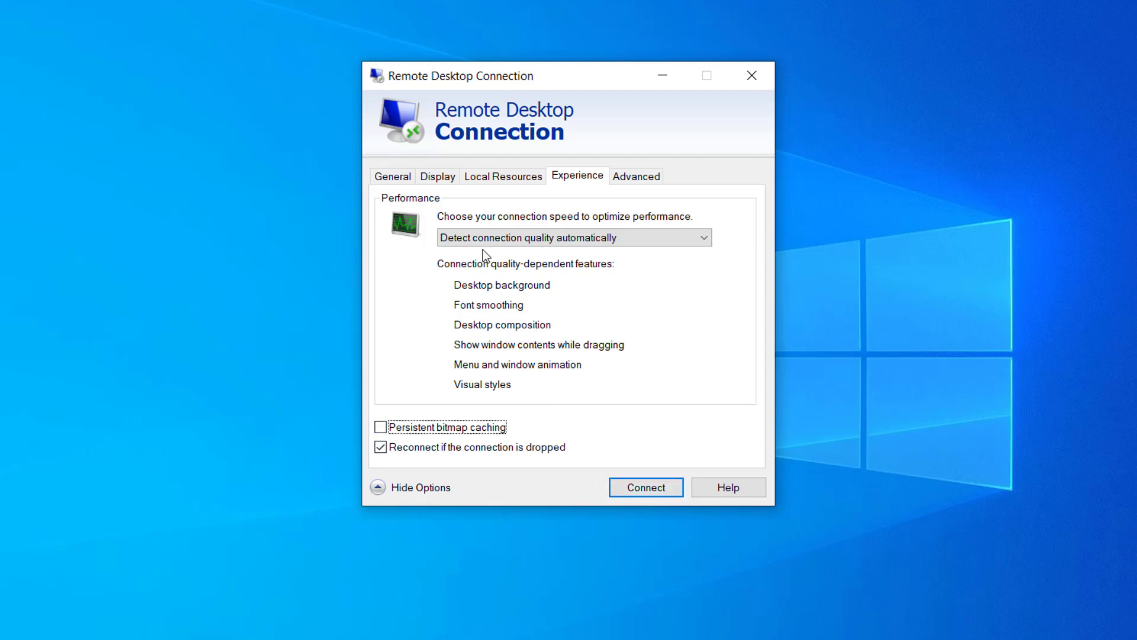
{"action": "left_click", "coordinate": [405, 176]}
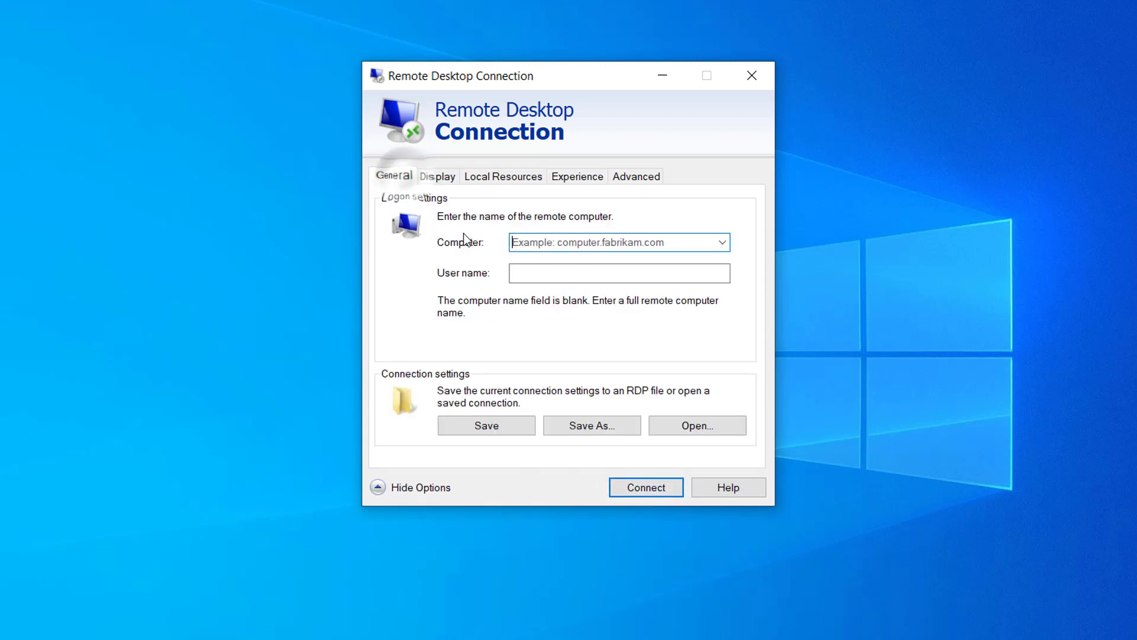
{"action": "left_click", "coordinate": [453, 178]}
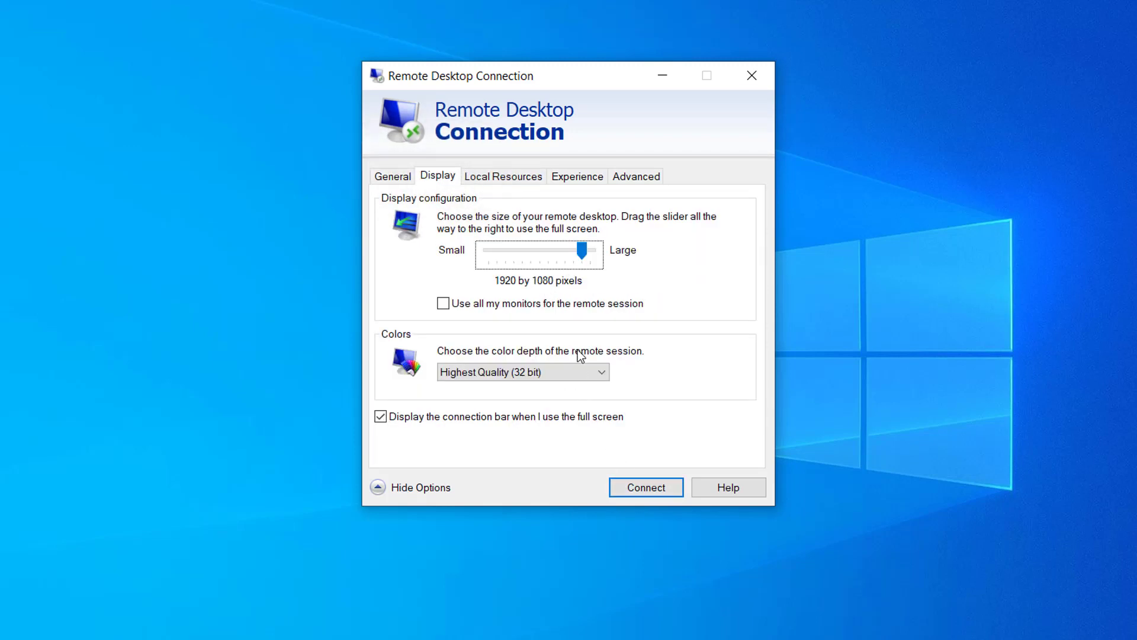
{"action": "left_click", "coordinate": [566, 181]}
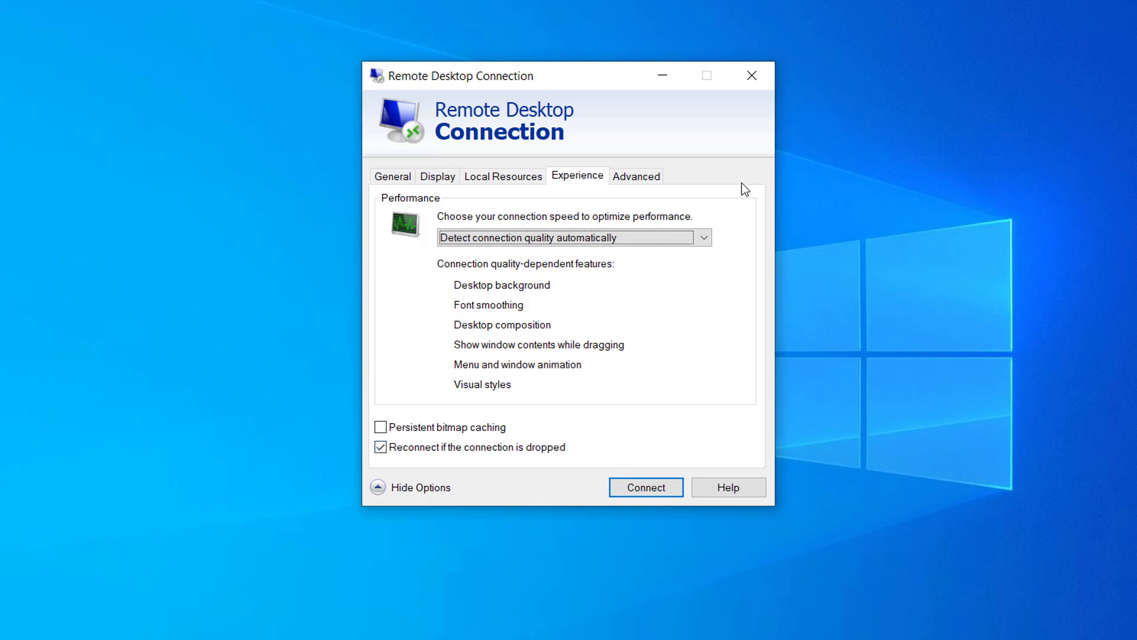
{"action": "left_click", "coordinate": [743, 74]}
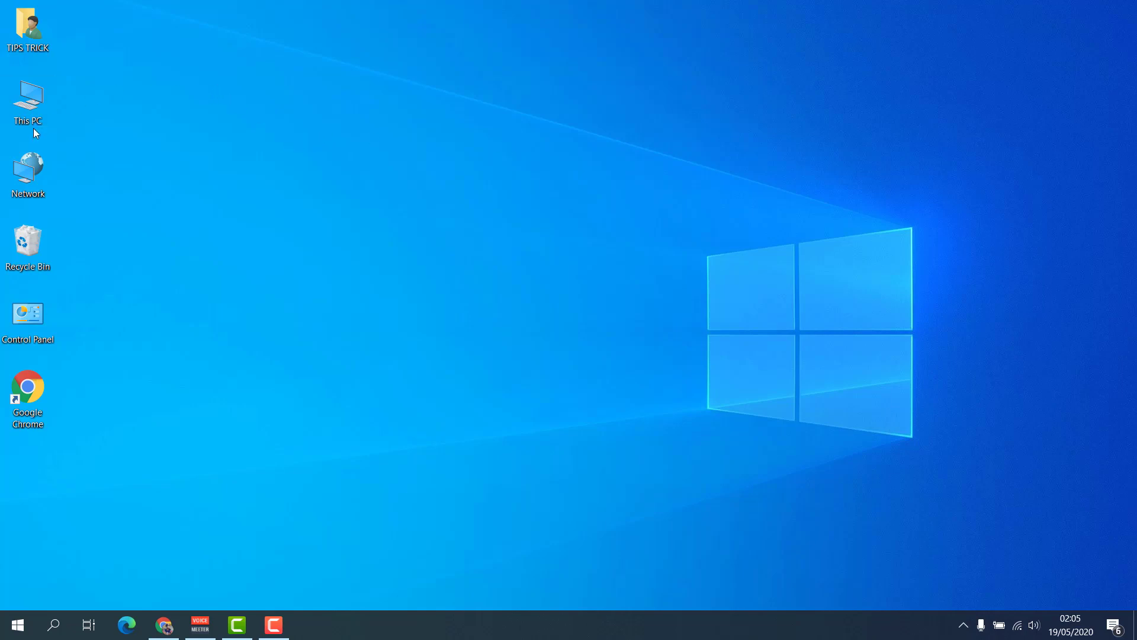
Open Computer Management from This PC and expand Display adapters in Device Manager.
{"action": "right_click", "coordinate": [28, 108]}
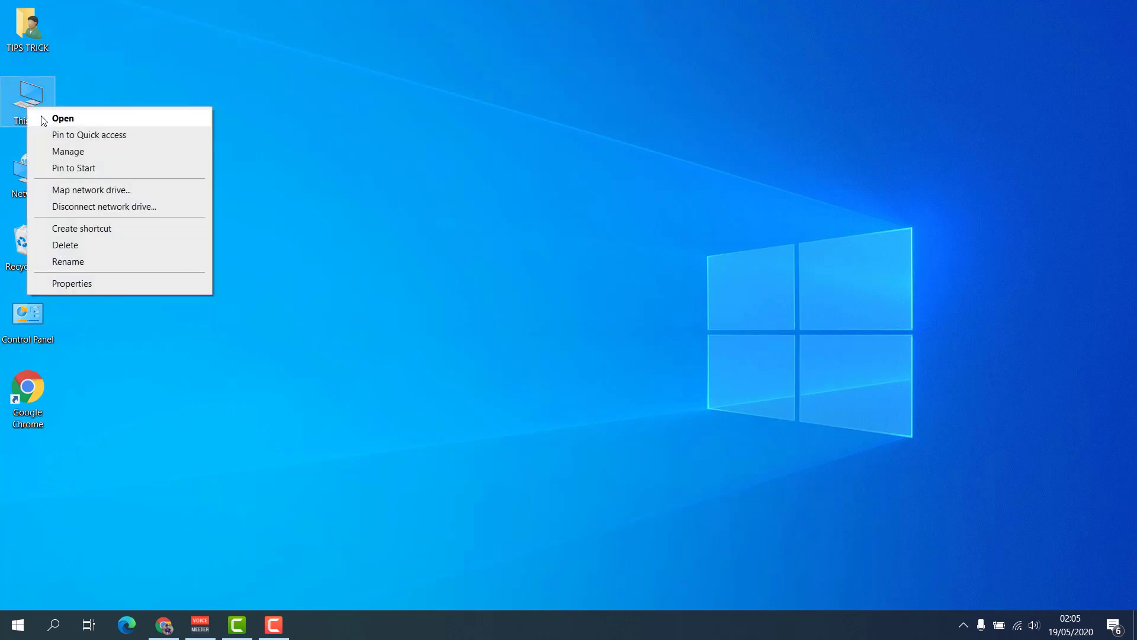
{"action": "left_click", "coordinate": [66, 152]}
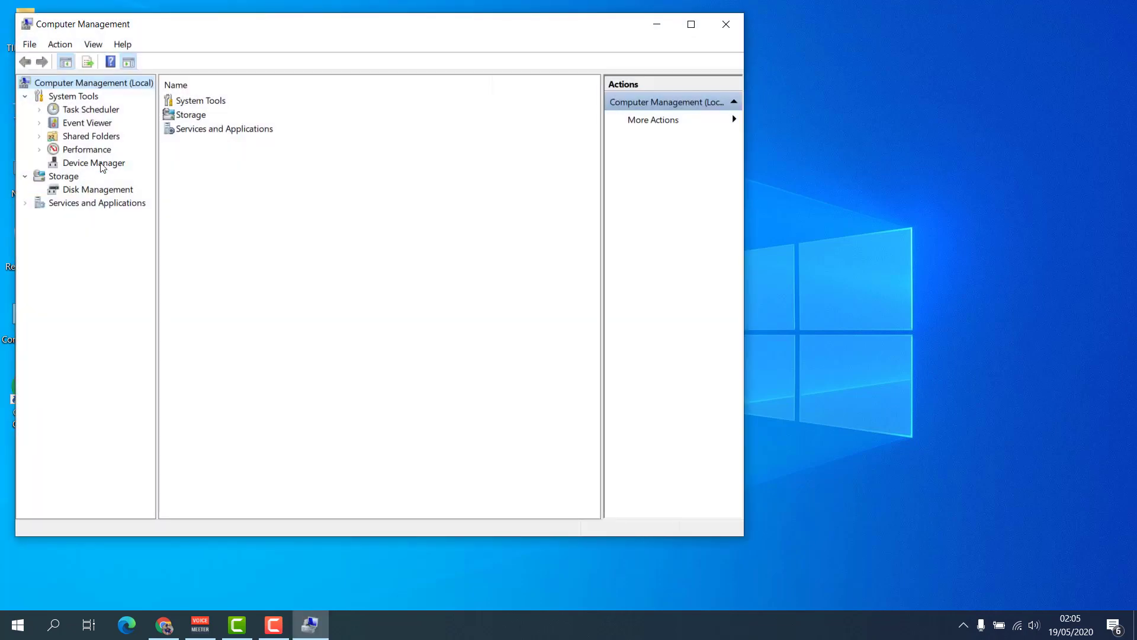
{"action": "left_click", "coordinate": [110, 165]}
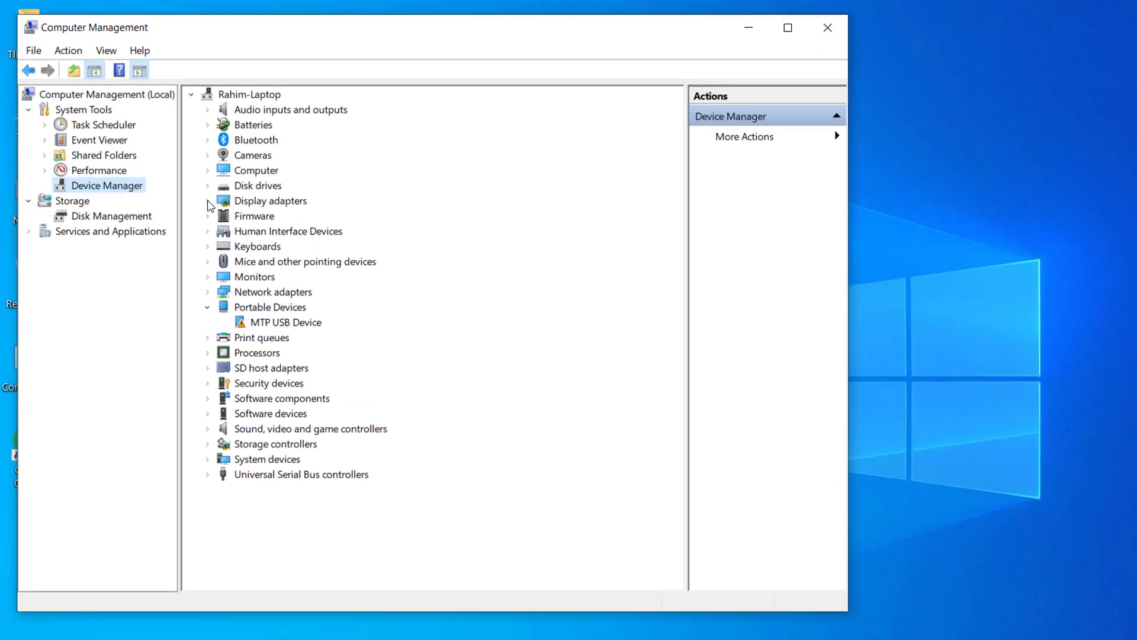
{"action": "left_click", "coordinate": [208, 202]}
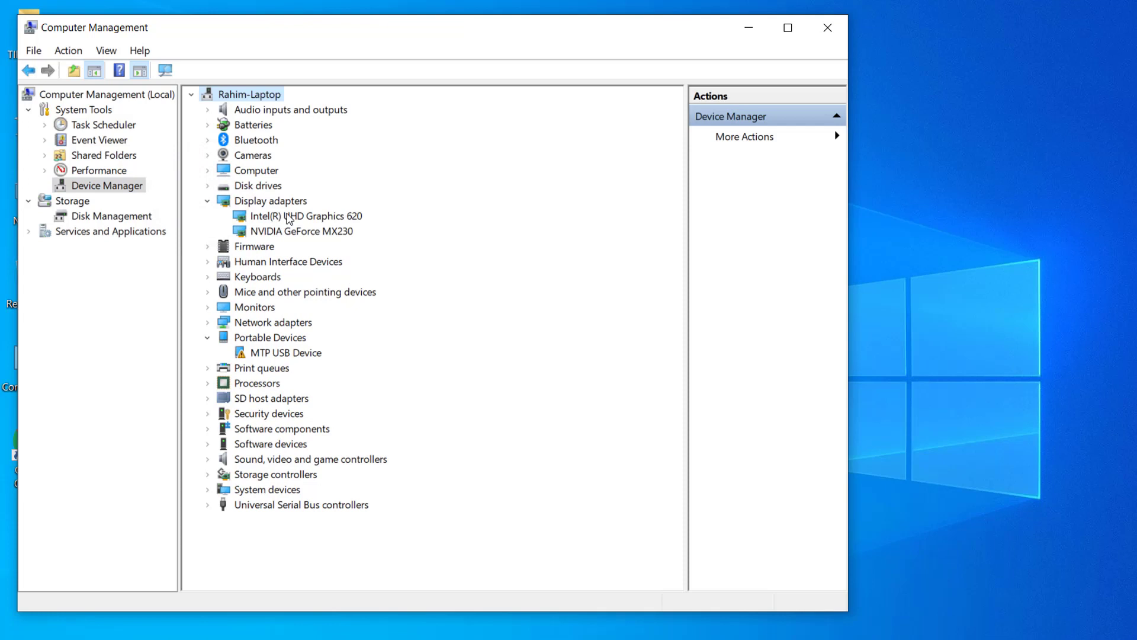
Start the Intel(R) UHD Graphics 620 driver update, cancel it, and close Computer Management.
{"action": "right_click", "coordinate": [289, 218]}
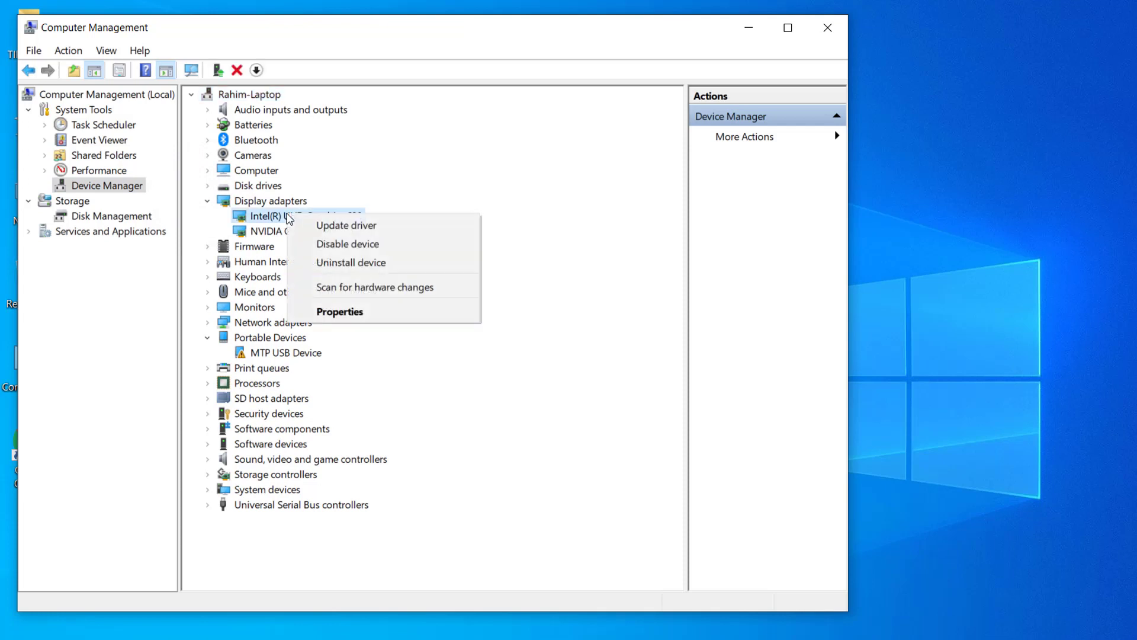
{"action": "left_click", "coordinate": [339, 230]}
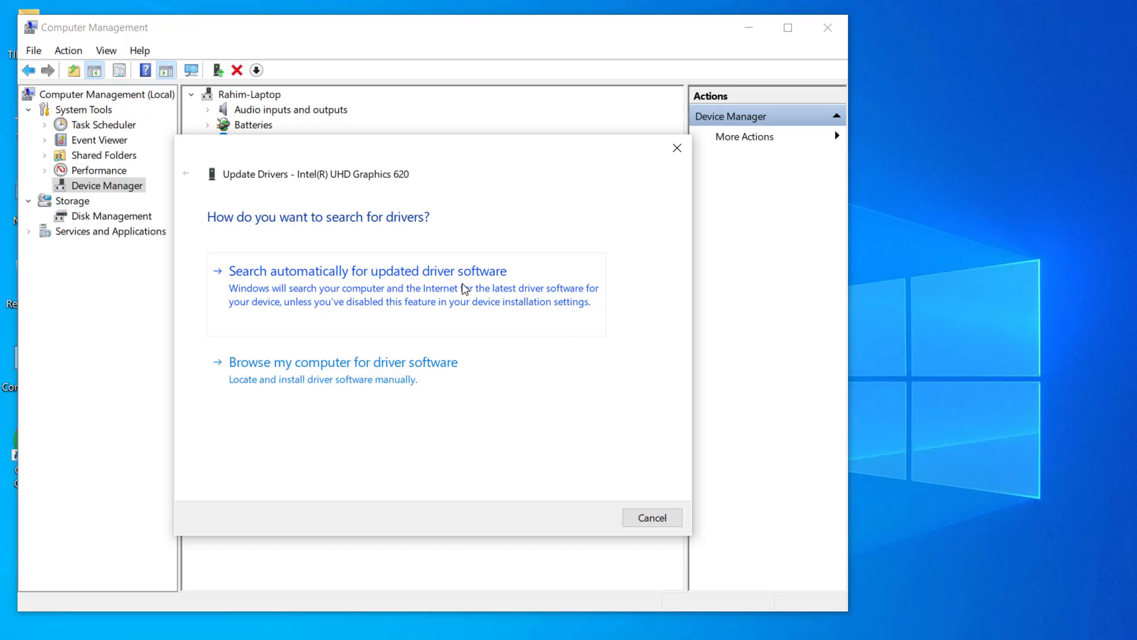
{"action": "left_click", "coordinate": [677, 149]}
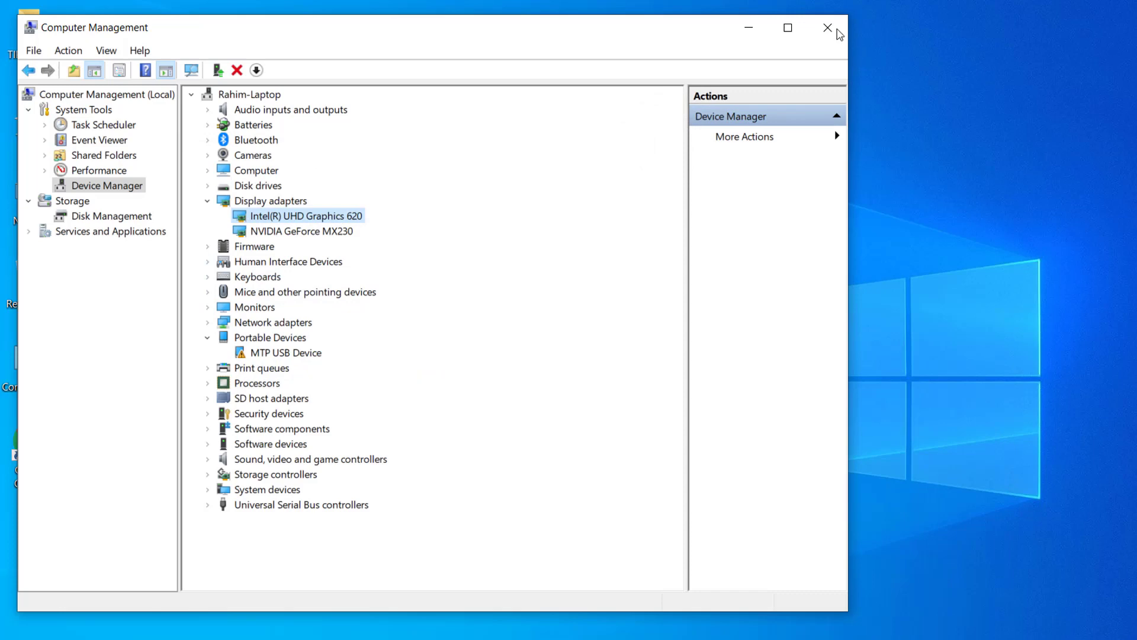
{"action": "left_click", "coordinate": [832, 27]}
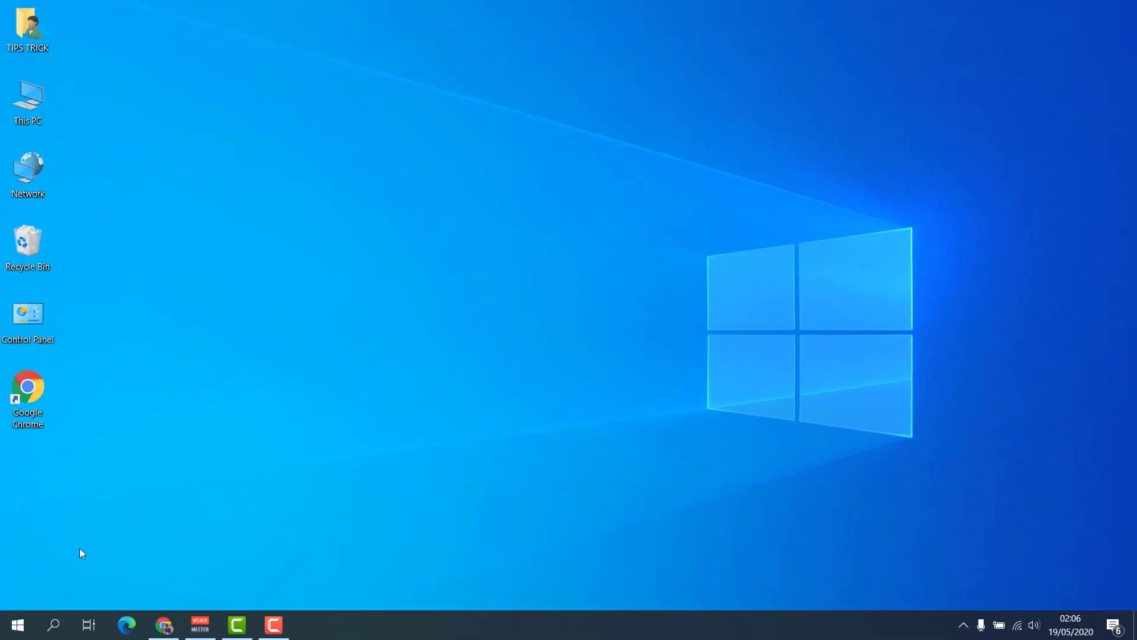
Open Services from search and jump the list to the services starting with R.
{"action": "left_click", "coordinate": [49, 632]}
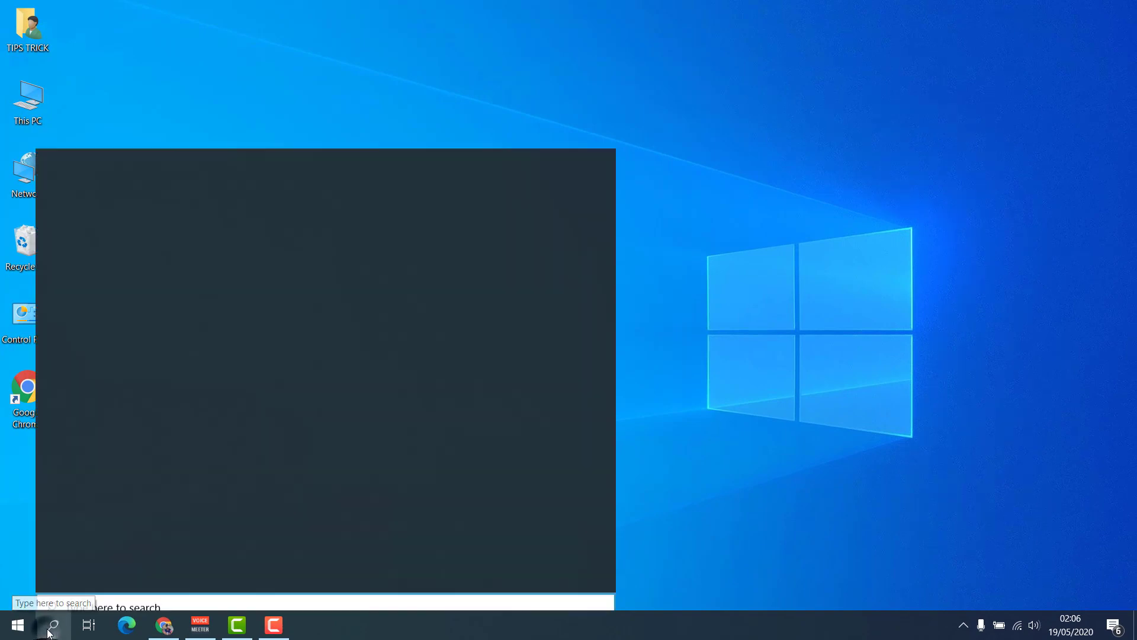
{"action": "type", "text": "servi"}
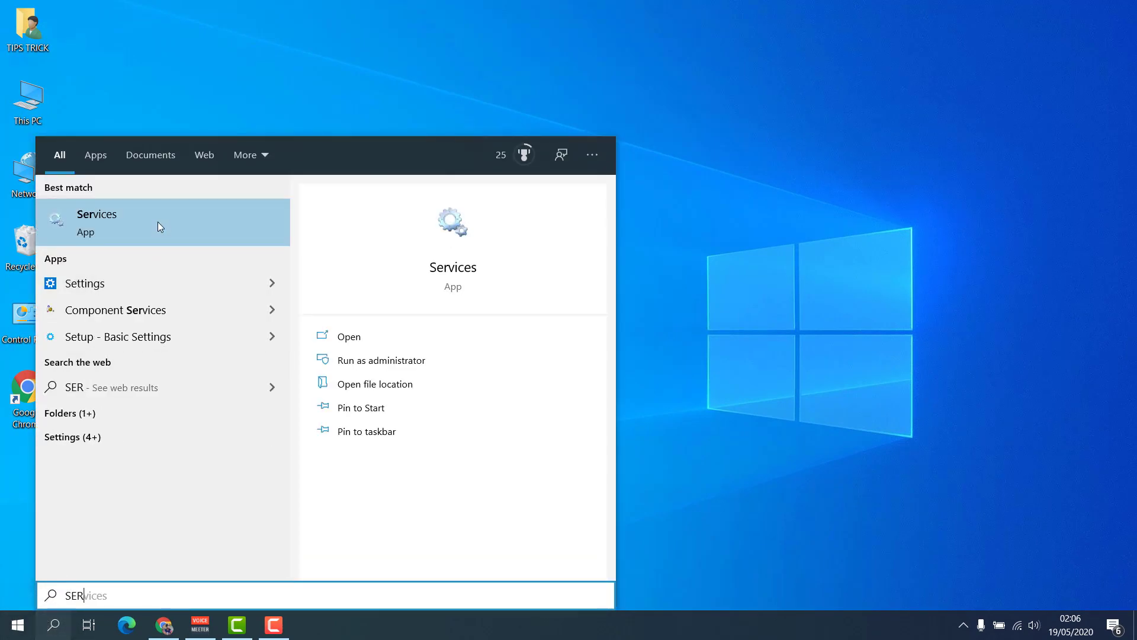
{"action": "left_click", "coordinate": [155, 221]}
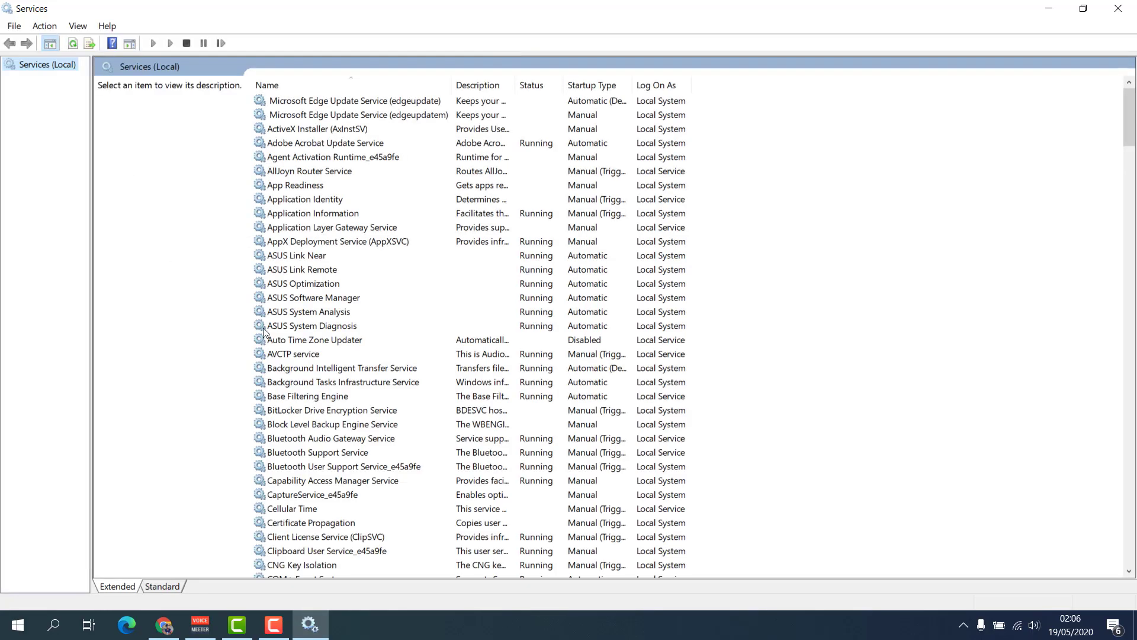
{"action": "left_click", "coordinate": [313, 341]}
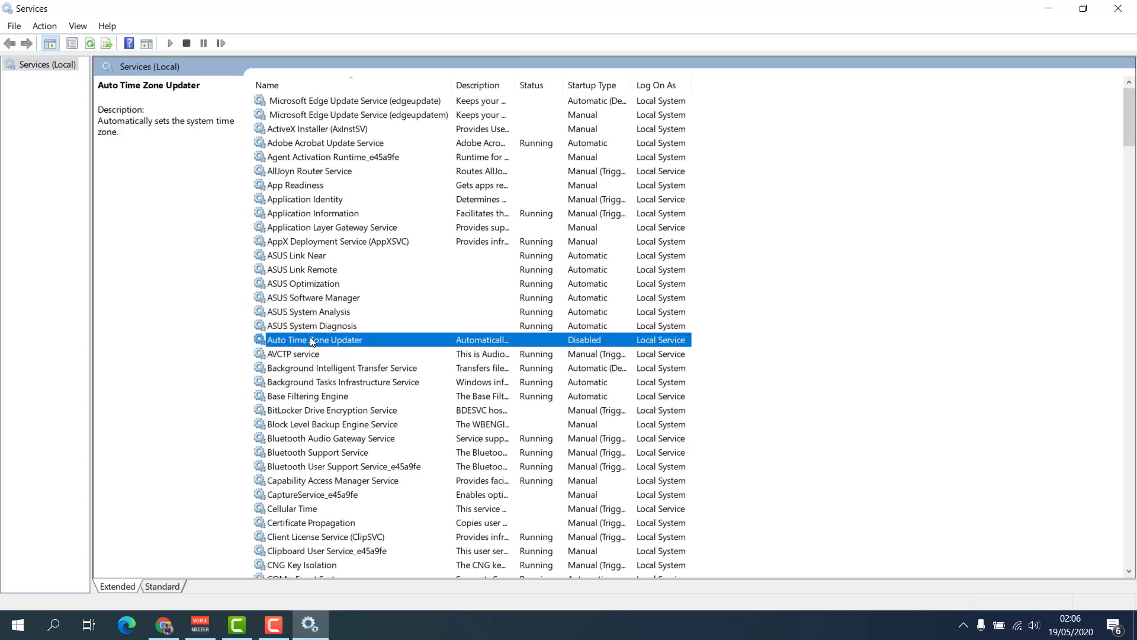
{"action": "key", "text": "r"}
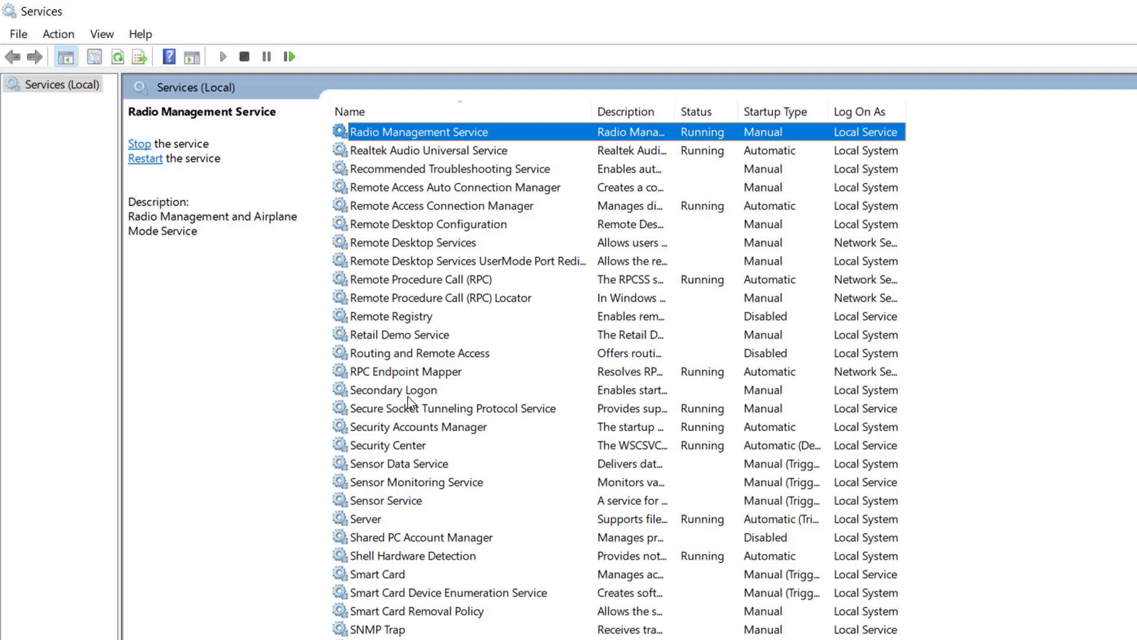
{"action": "left_click", "coordinate": [423, 242]}
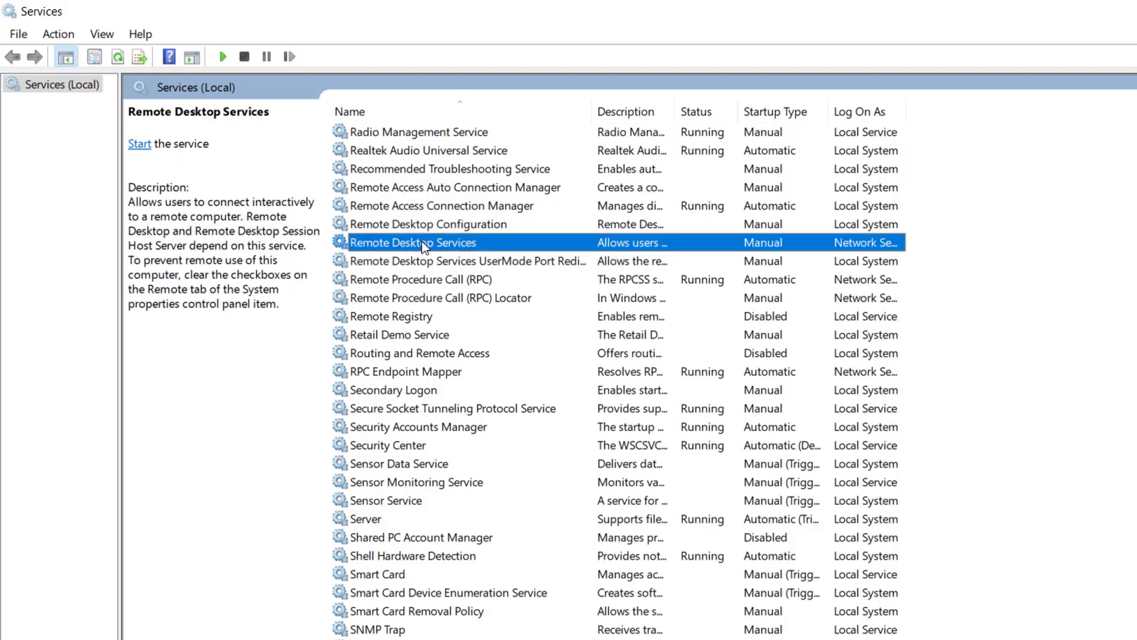
{"action": "double_click", "coordinate": [421, 242]}
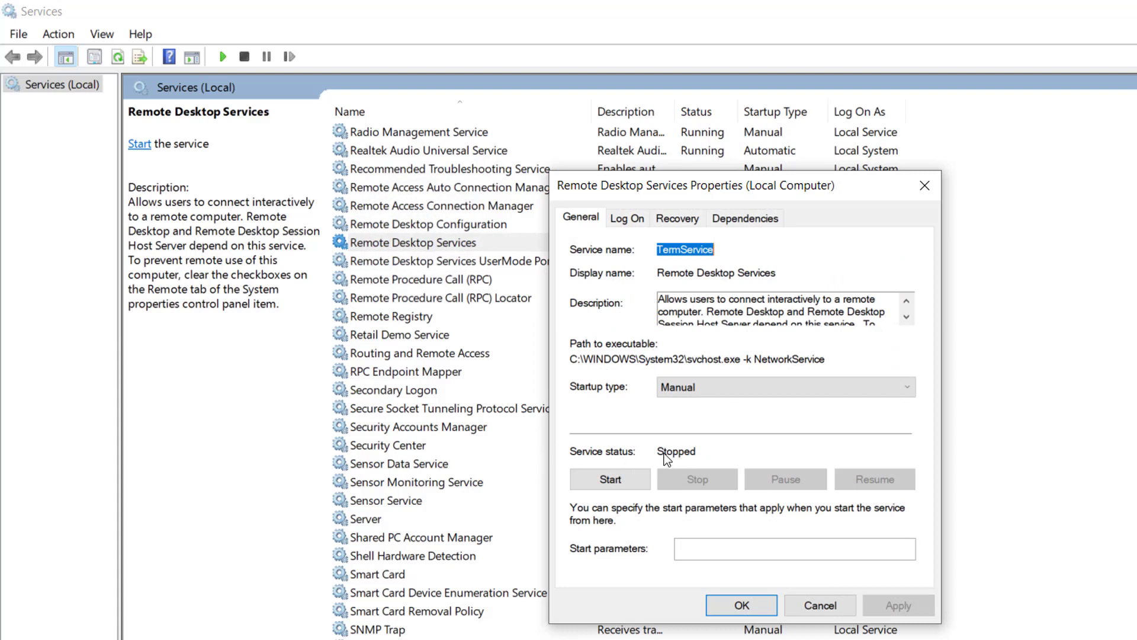
{"action": "left_click", "coordinate": [709, 387]}
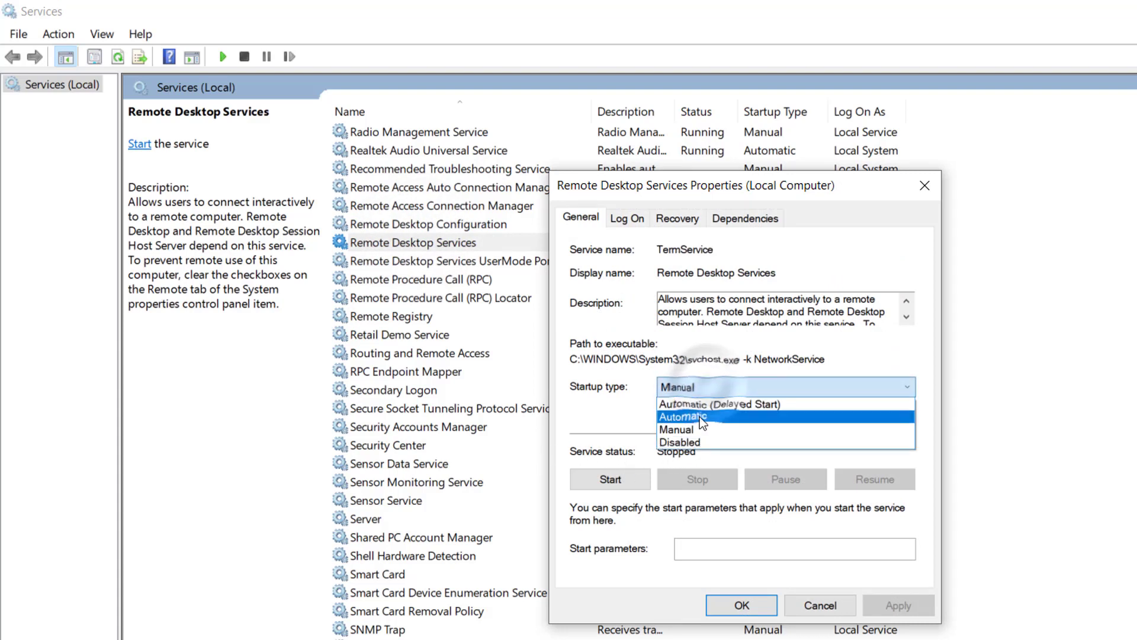
{"action": "left_click", "coordinate": [687, 413]}
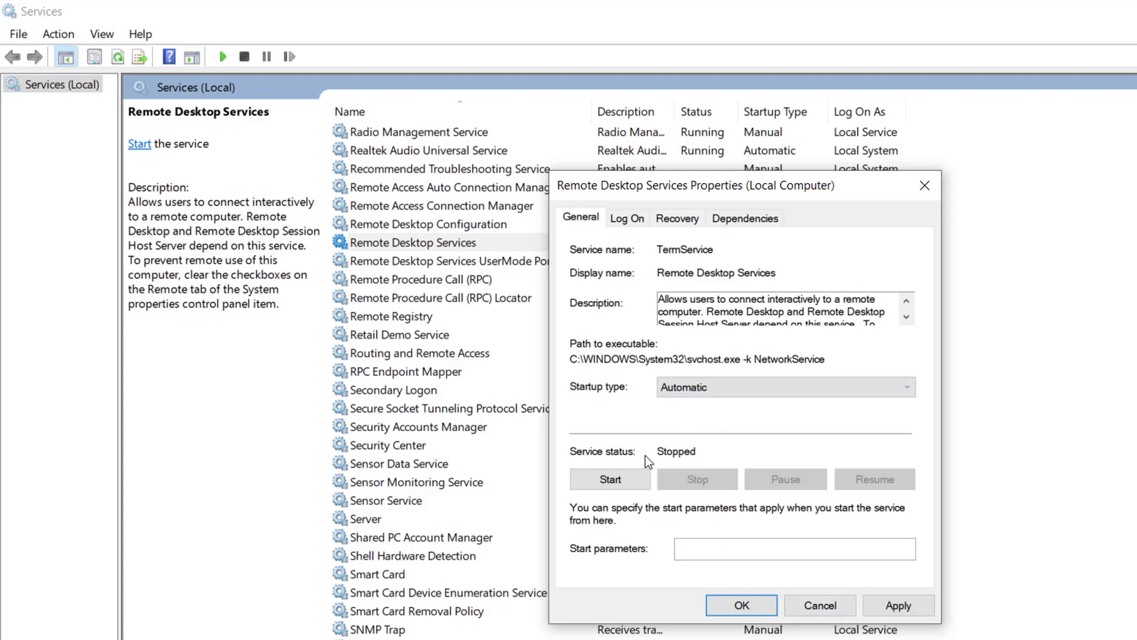
{"action": "left_click", "coordinate": [819, 605]}
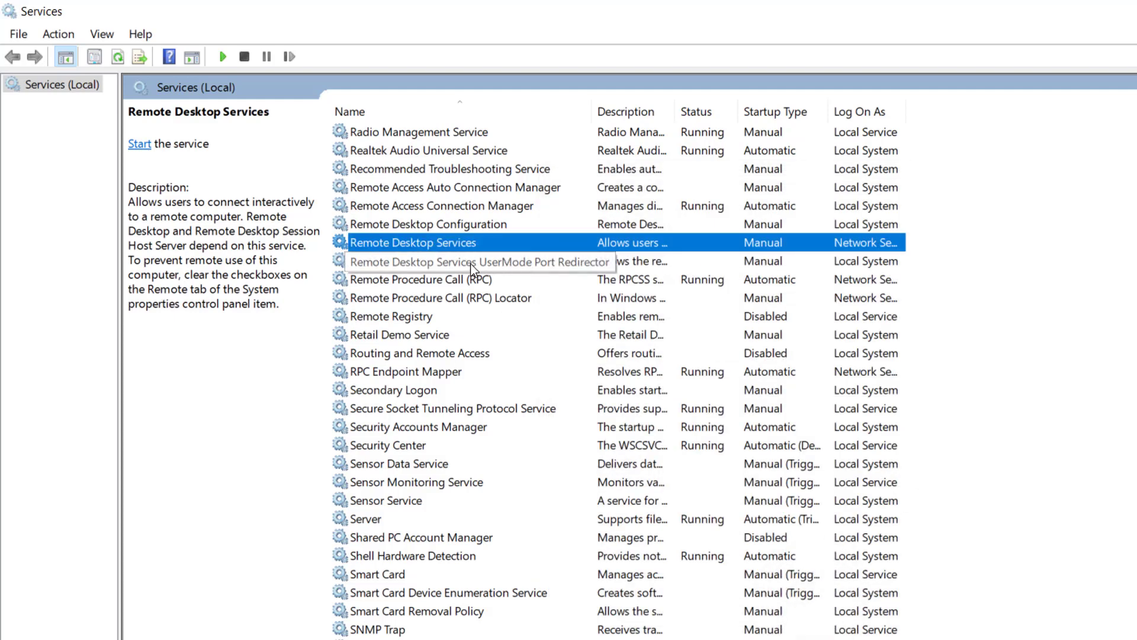
{"action": "double_click", "coordinate": [473, 267]}
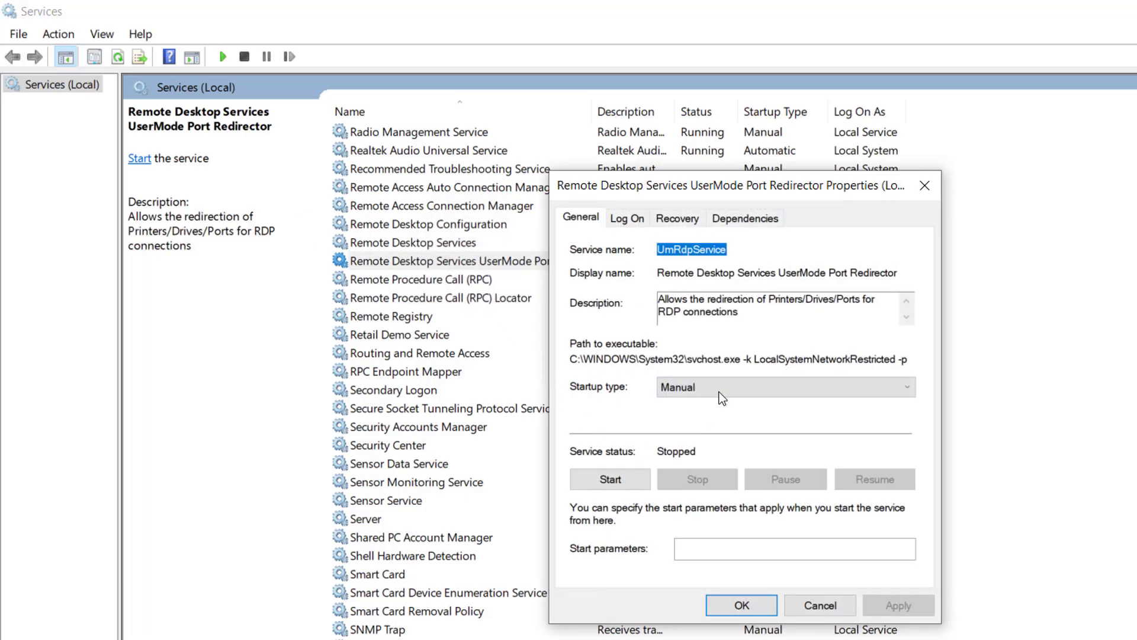
{"action": "left_click", "coordinate": [723, 389]}
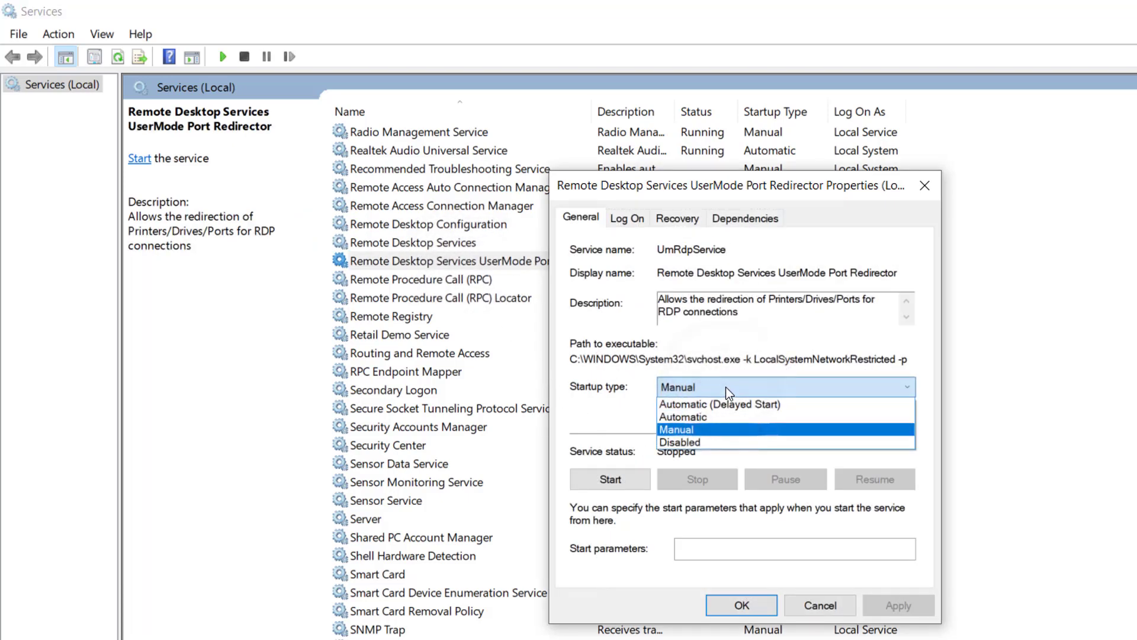
{"action": "left_click", "coordinate": [709, 417]}
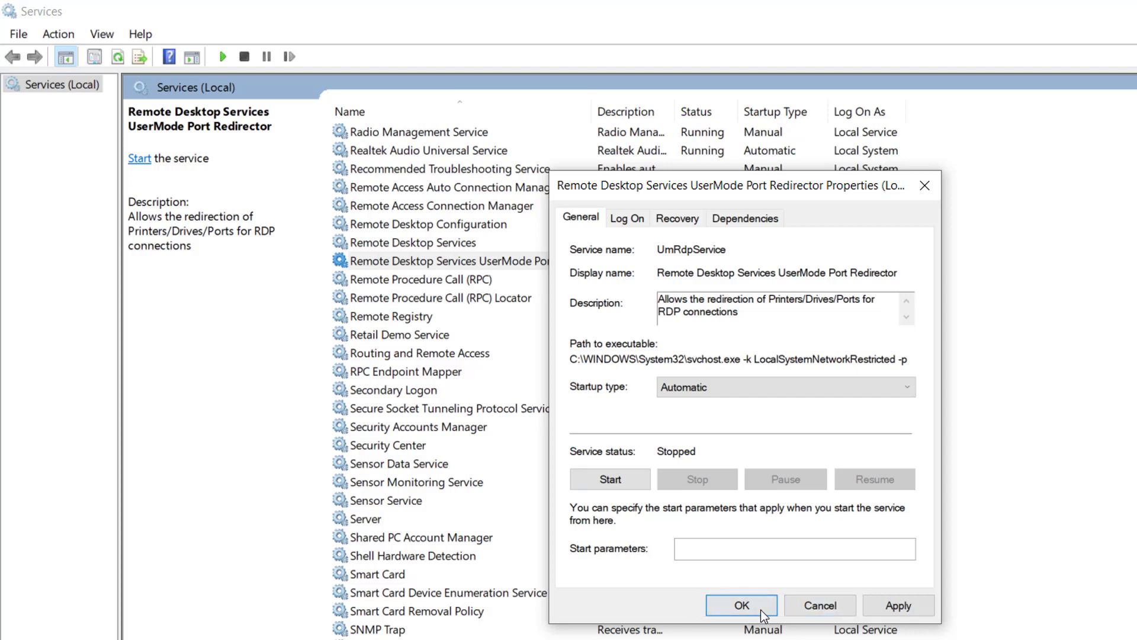
{"action": "left_click", "coordinate": [797, 603]}
{"action": "left_click", "coordinate": [470, 224]}
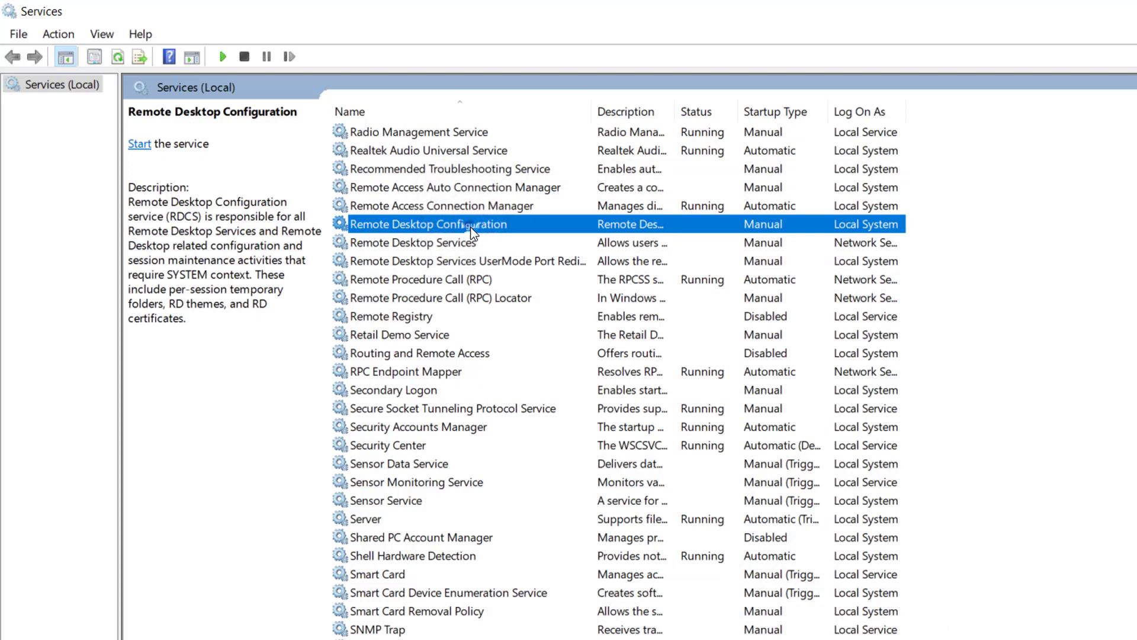
Pick Automatic startup type in Remote Desktop Configuration's properties, then close the dialog.
{"action": "double_click", "coordinate": [470, 226]}
{"action": "left_click", "coordinate": [710, 390]}
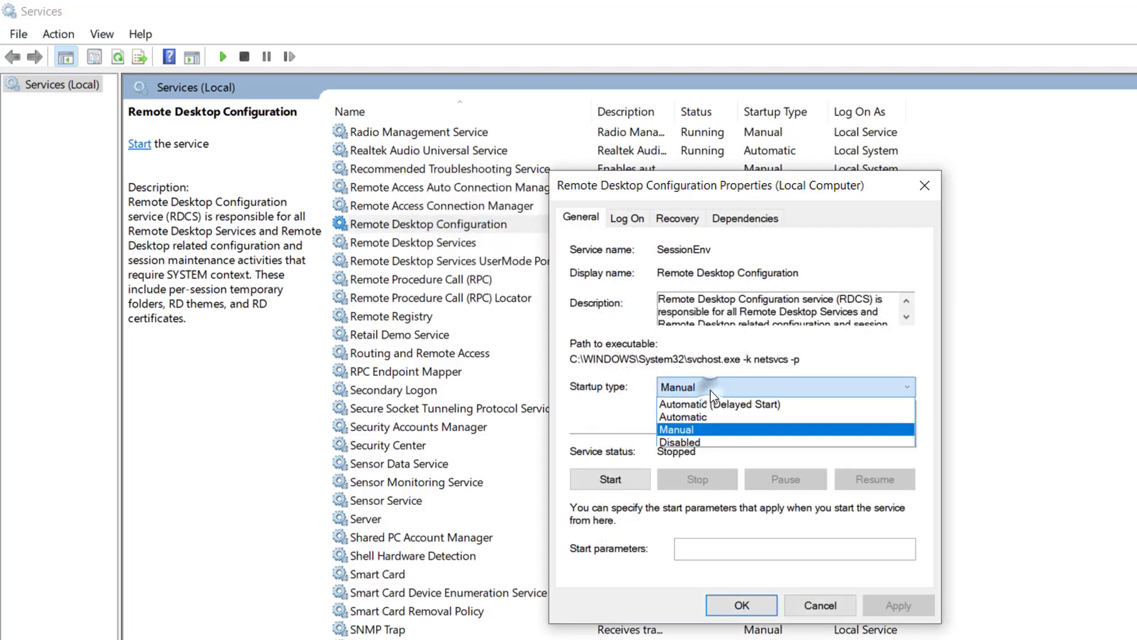
{"action": "left_click", "coordinate": [684, 416]}
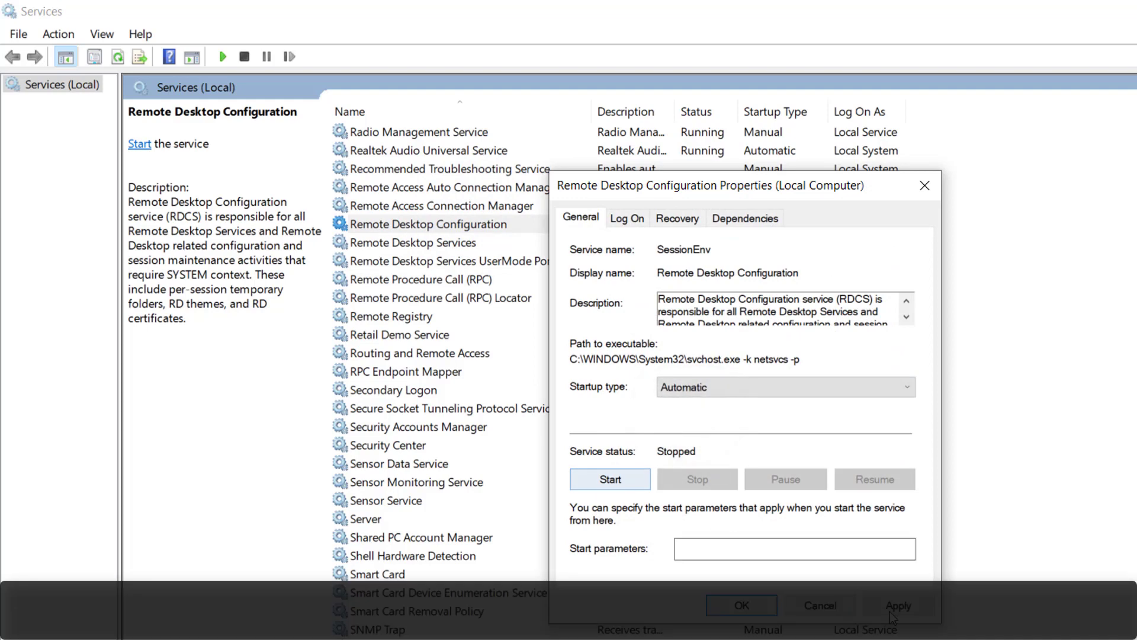
{"action": "left_click", "coordinate": [813, 605]}
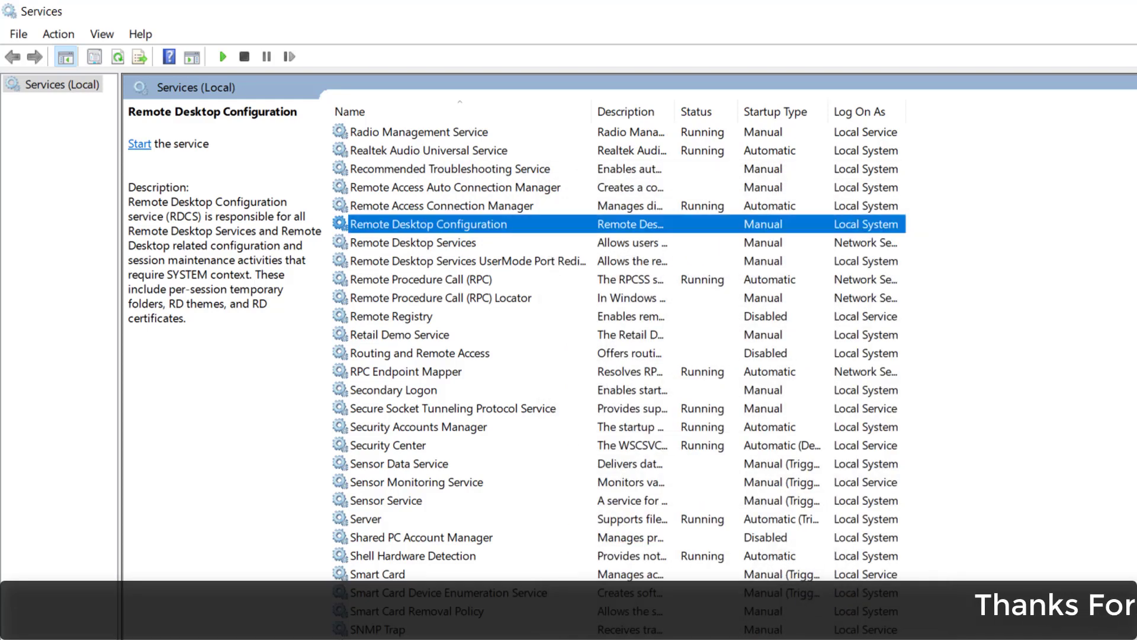